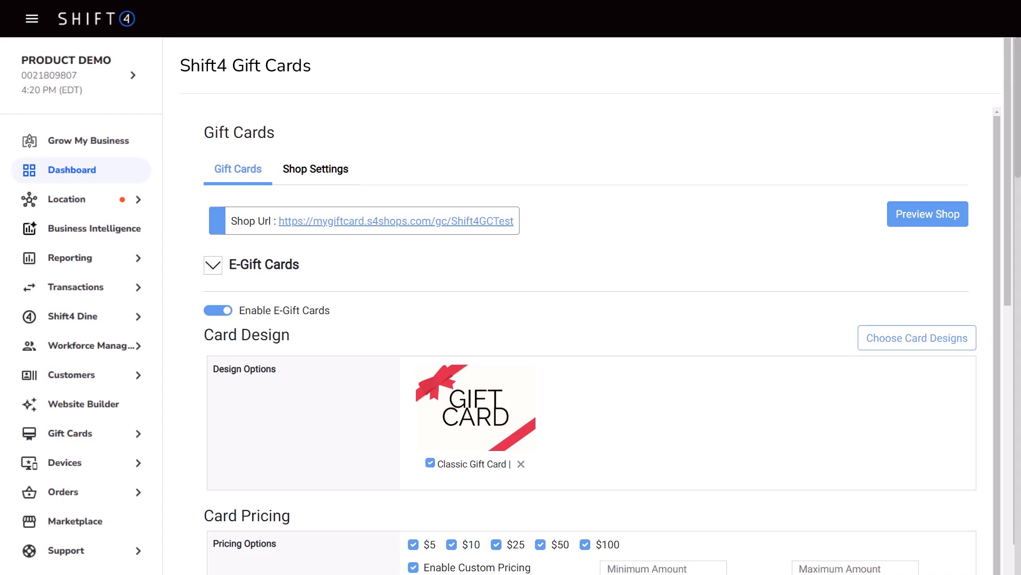
- Start designing a custom e-gift card and name the design "Gift Card Design 1"
{"action": "scroll", "coordinate": [591, 306], "scroll_direction": "down", "scroll_amount": 4}
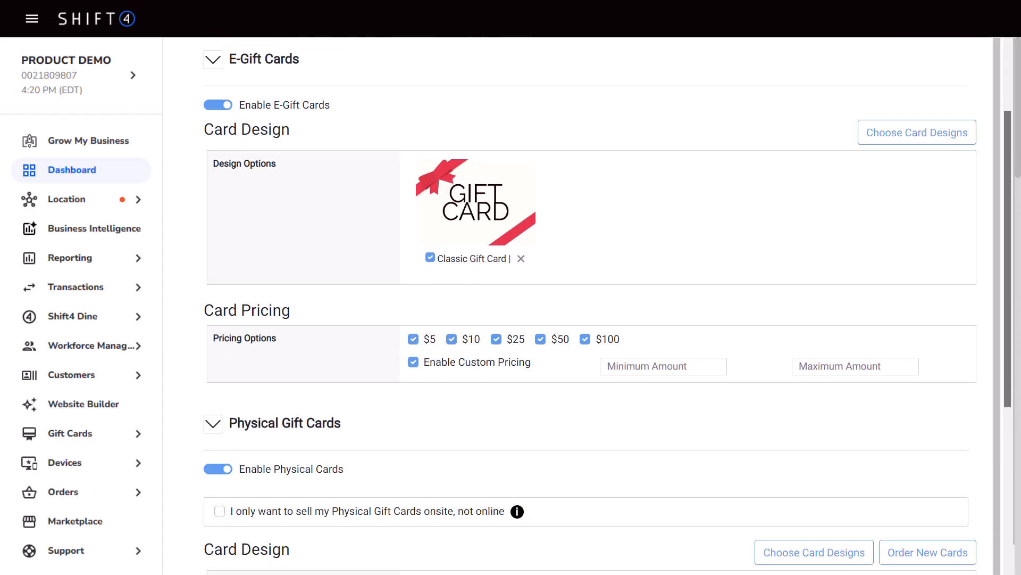
{"action": "scroll", "coordinate": [590, 306], "scroll_direction": "down", "scroll_amount": 1}
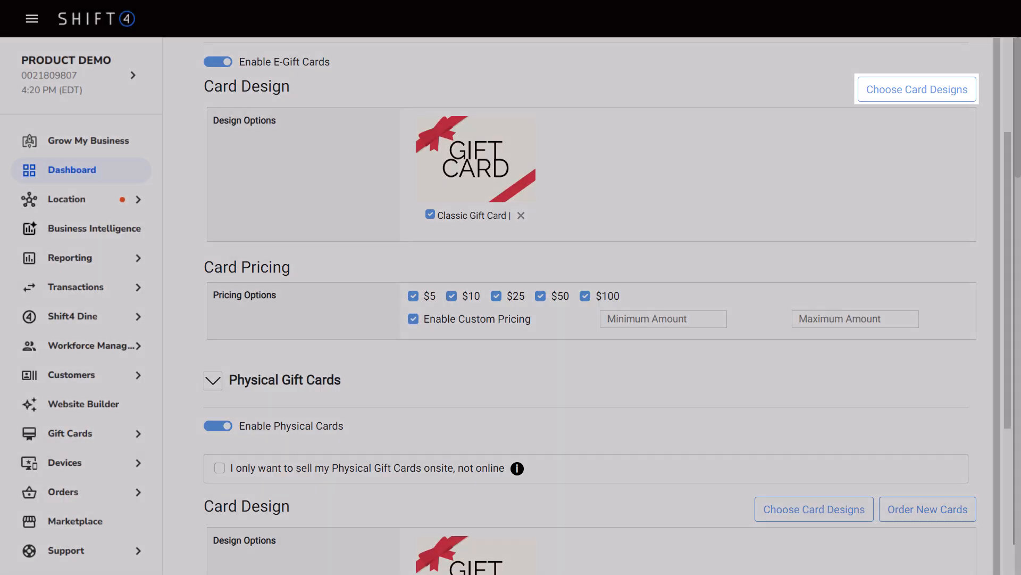
{"action": "scroll", "coordinate": [591, 306], "scroll_direction": "up", "scroll_amount": 4}
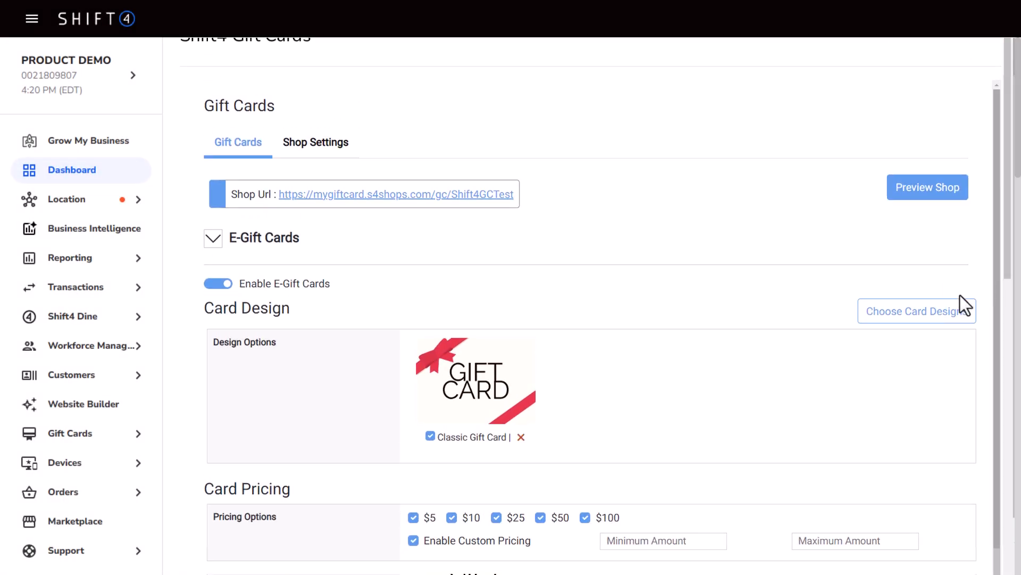
{"action": "left_click", "coordinate": [938, 319]}
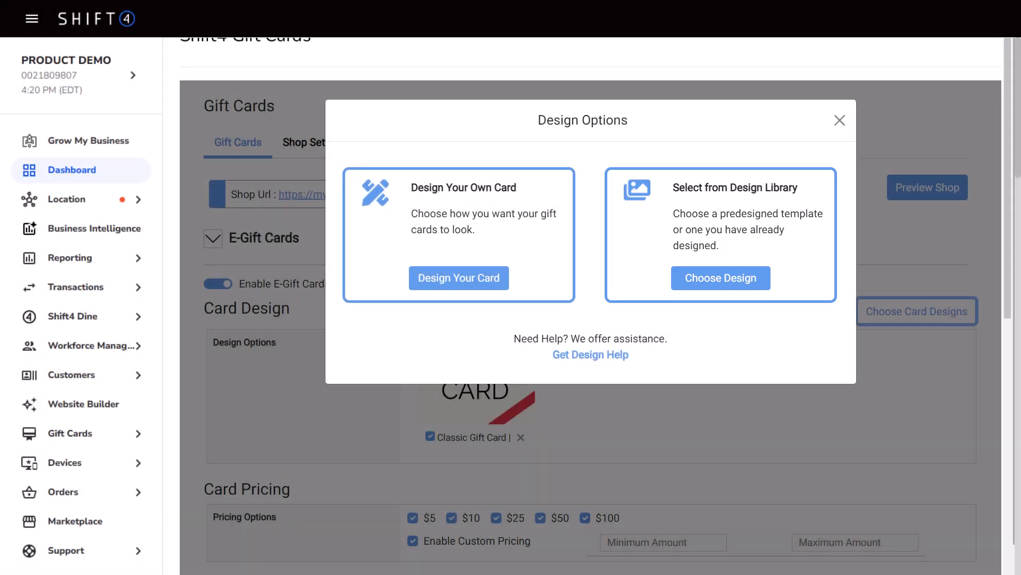
{"action": "left_click", "coordinate": [485, 277]}
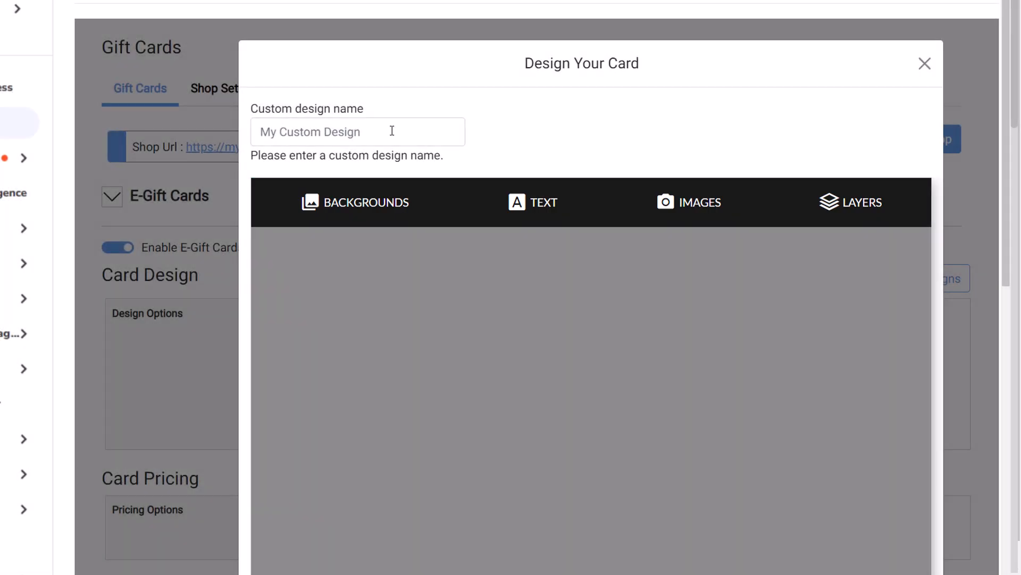
{"action": "left_click", "coordinate": [392, 131]}
{"action": "type", "text": "G"}
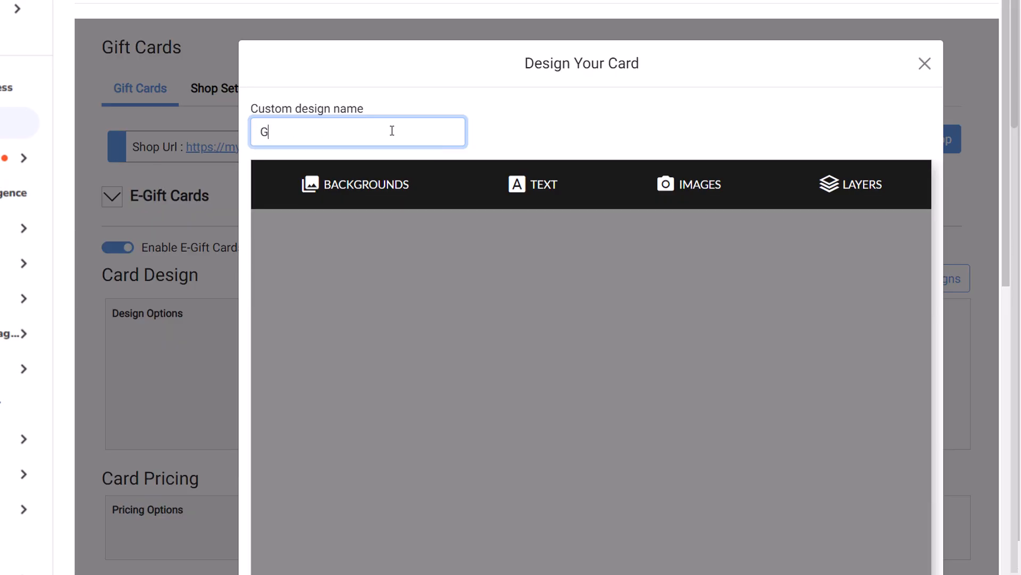
{"action": "type", "text": "ift Card Design 1"}
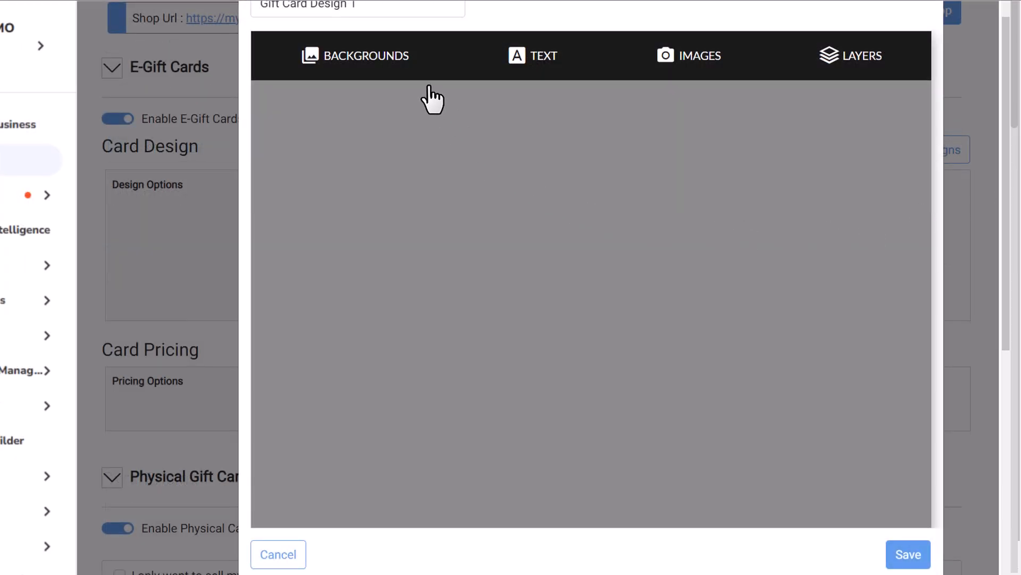
- Search the backgrounds for "teal holiday" and apply the teal gift-box image to the card
{"action": "left_click", "coordinate": [410, 55]}
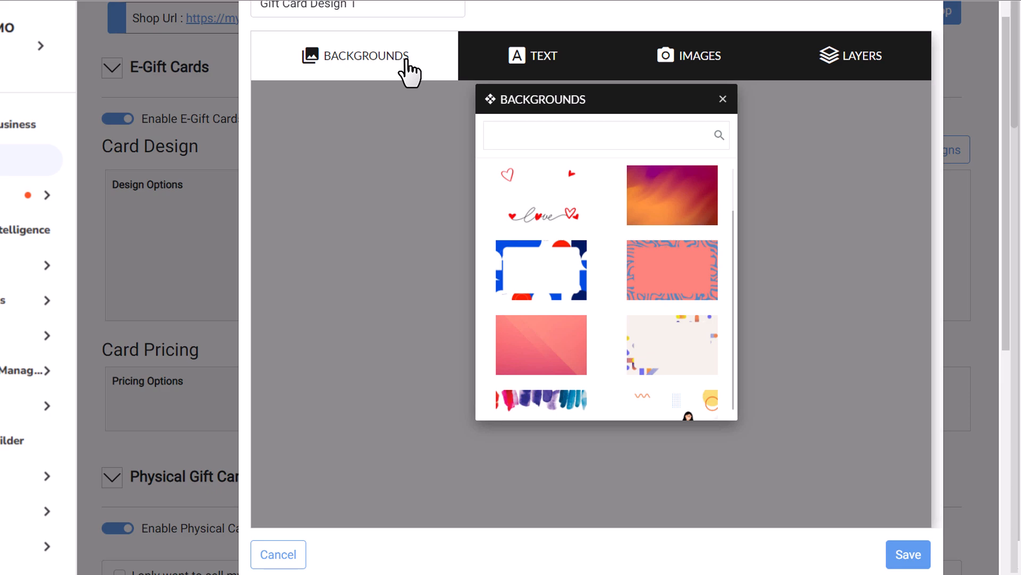
{"action": "left_click", "coordinate": [560, 128]}
{"action": "type", "text": "teal holiday"}
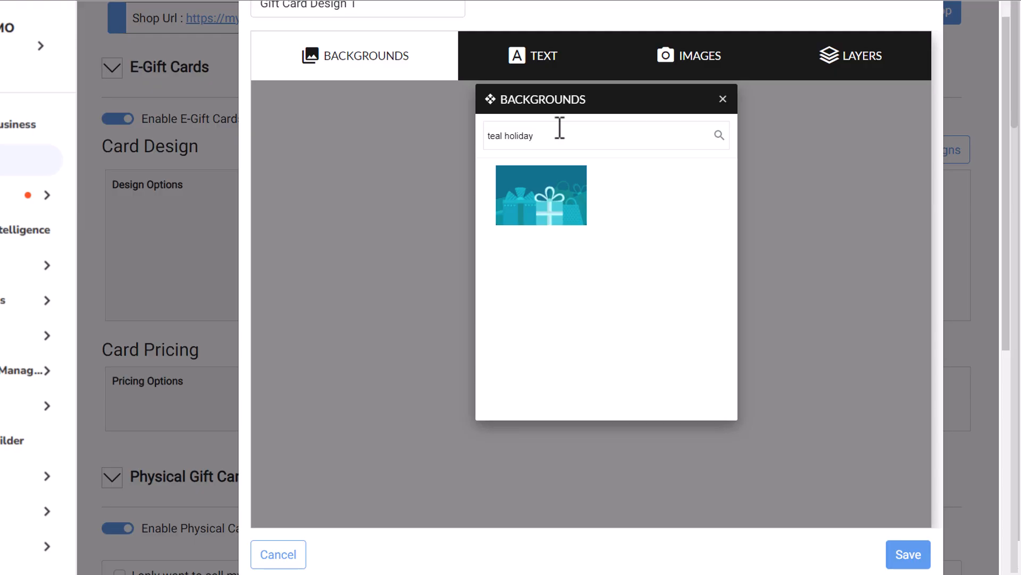
{"action": "left_click", "coordinate": [560, 194]}
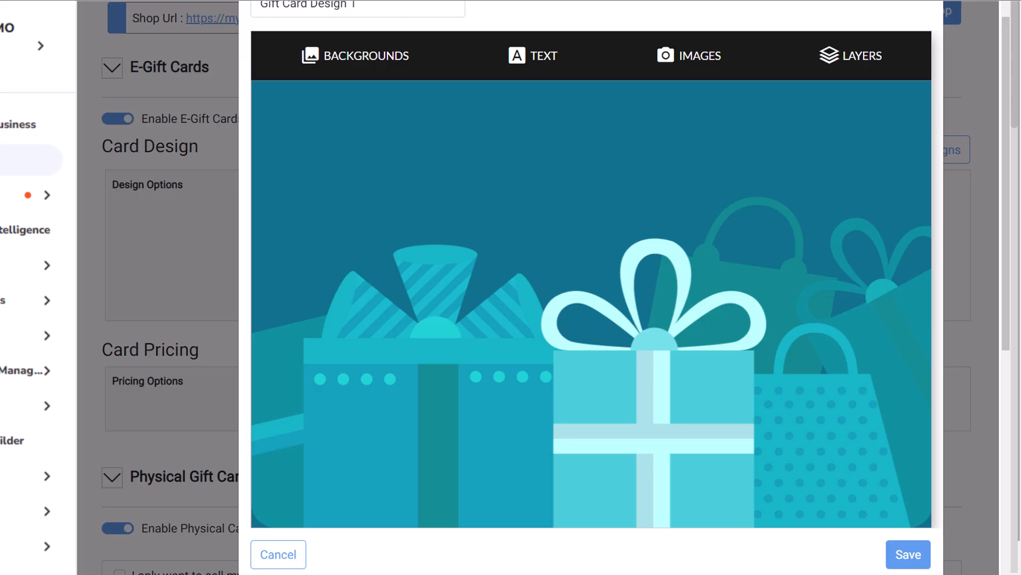
- Add the text "Todd's Cafe" to the card
{"action": "left_click", "coordinate": [547, 75]}
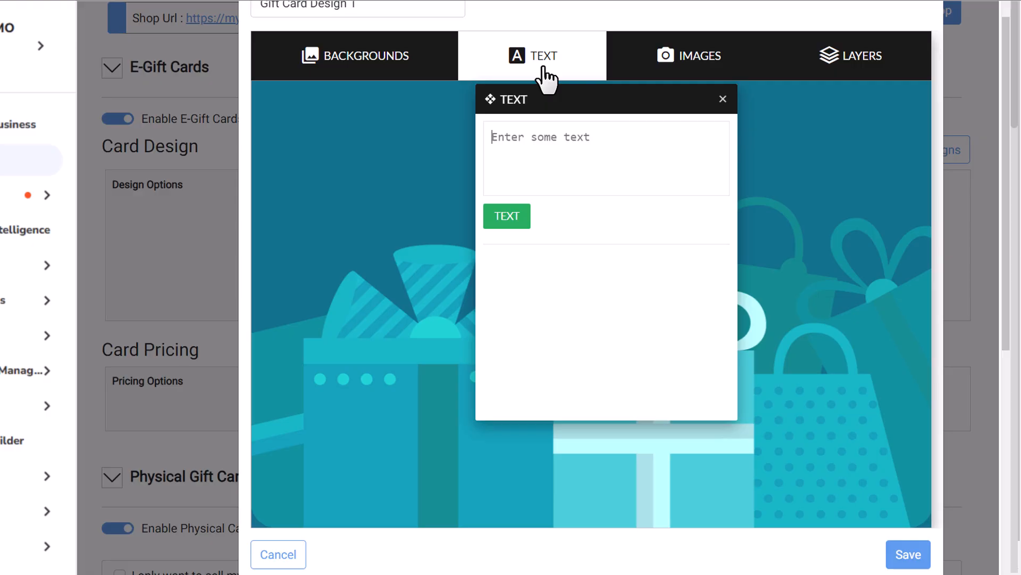
{"action": "left_click", "coordinate": [554, 140]}
{"action": "type", "text": "Todd's Cafe"}
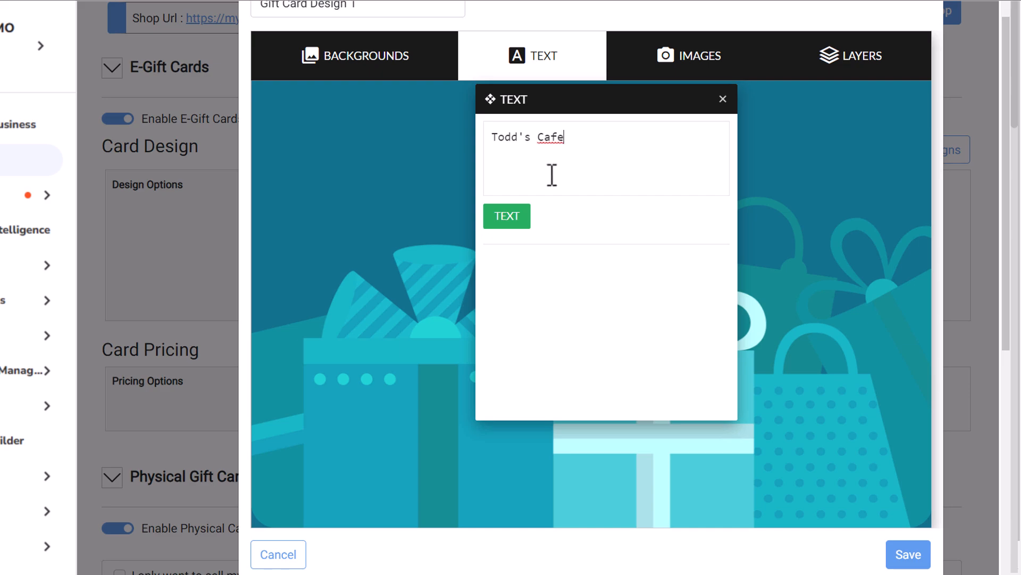
{"action": "left_click", "coordinate": [518, 218]}
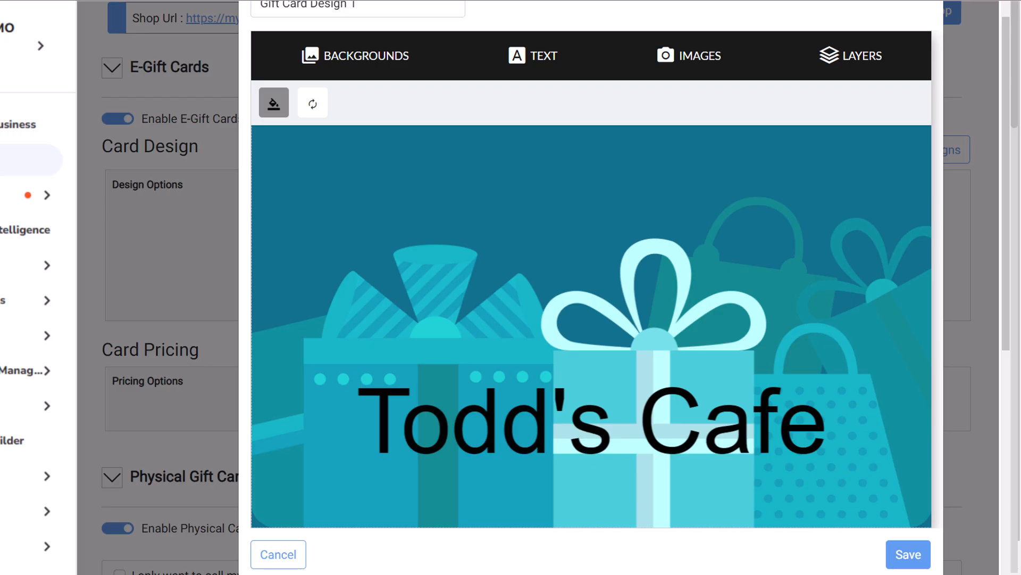
- Set the fill colour of the "Todd's Cafe" text to off-white #f9f4f4
{"action": "left_click", "coordinate": [589, 432]}
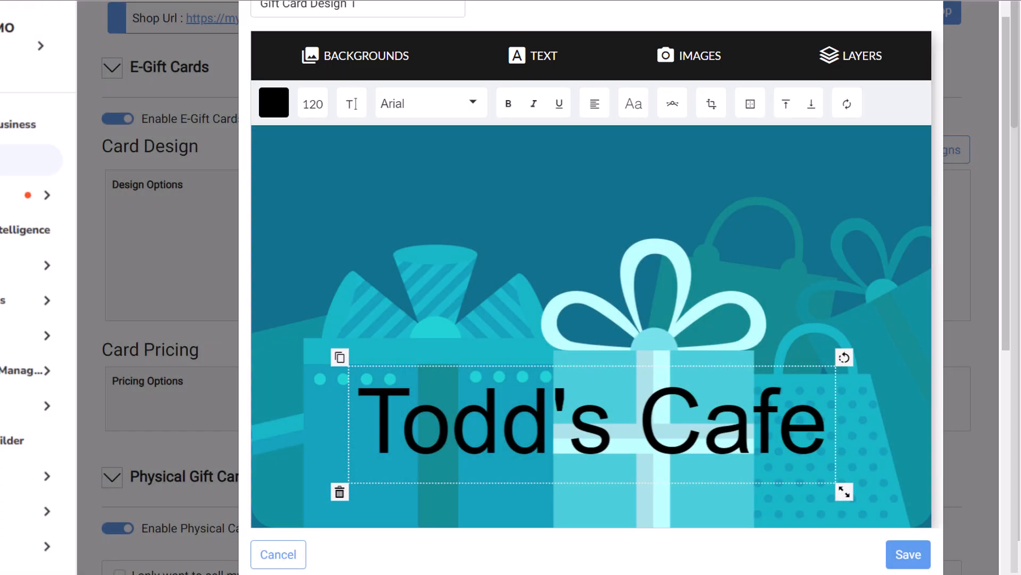
{"action": "left_click", "coordinate": [274, 102]}
{"action": "left_click", "coordinate": [482, 136]}
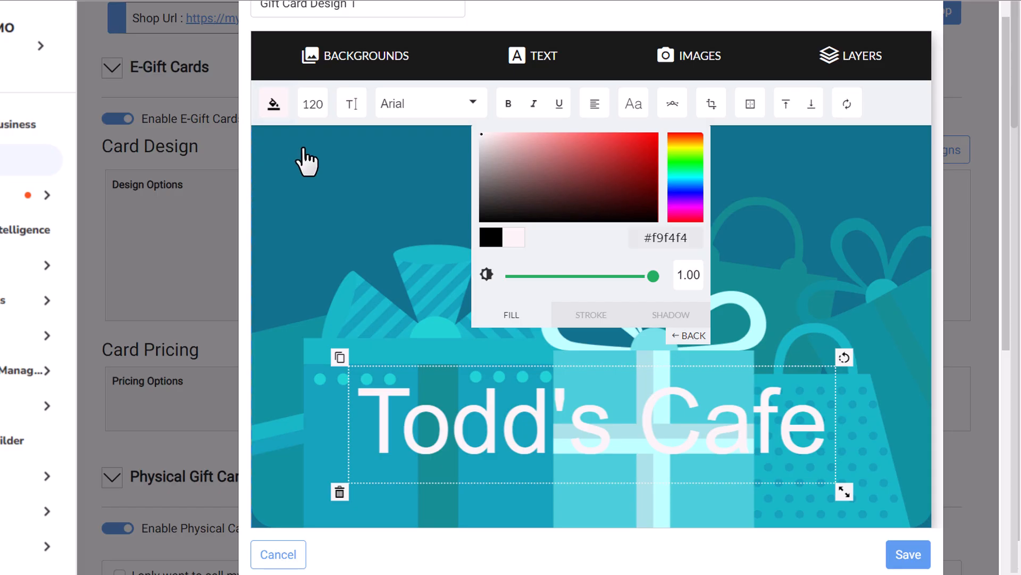
- Format the "Todd's Cafe" text in bold Dancing Script and transform it to uppercase
{"action": "left_click", "coordinate": [313, 109]}
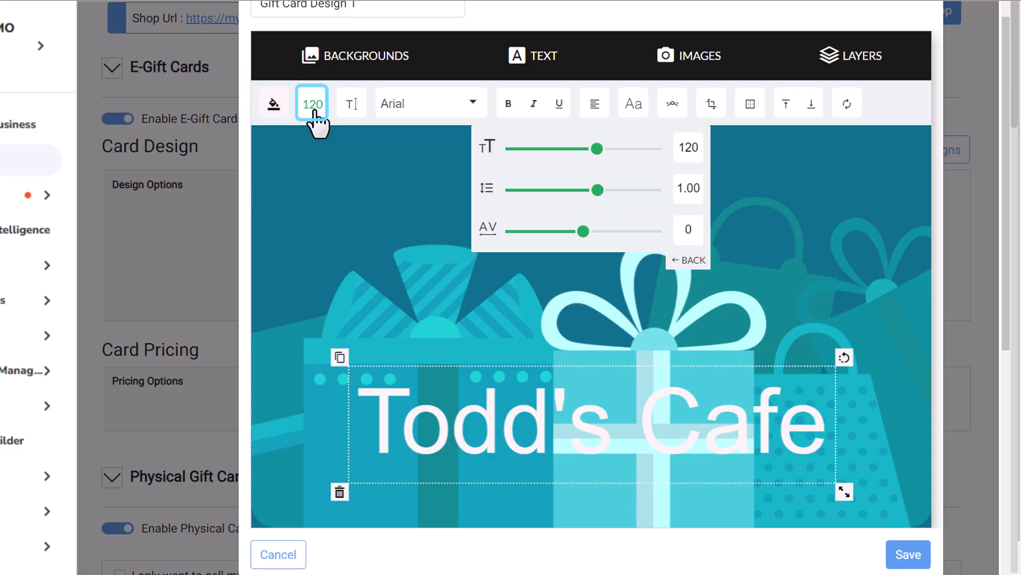
{"action": "left_click", "coordinate": [355, 113]}
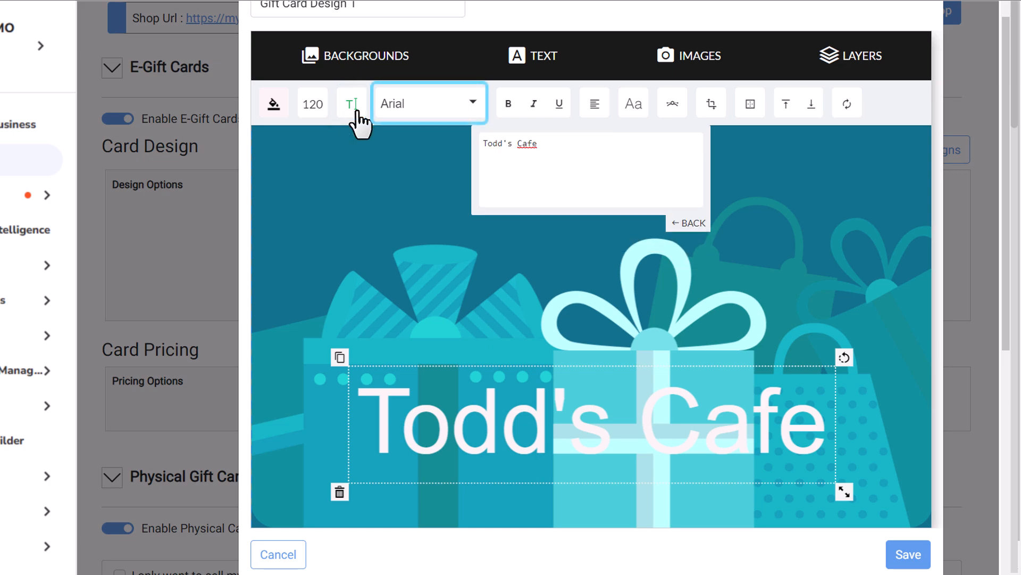
{"action": "left_click", "coordinate": [473, 110]}
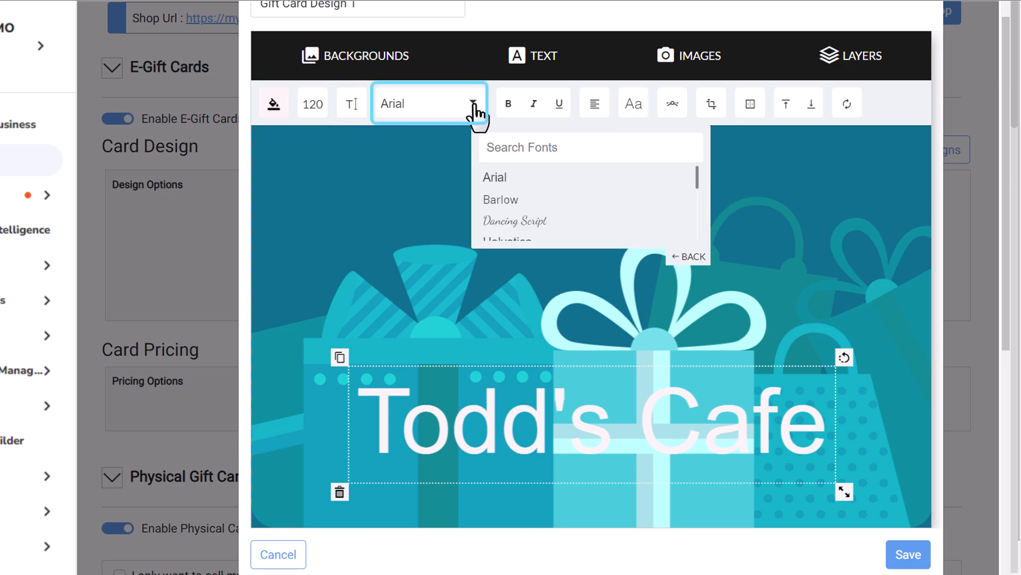
{"action": "left_click", "coordinate": [581, 223]}
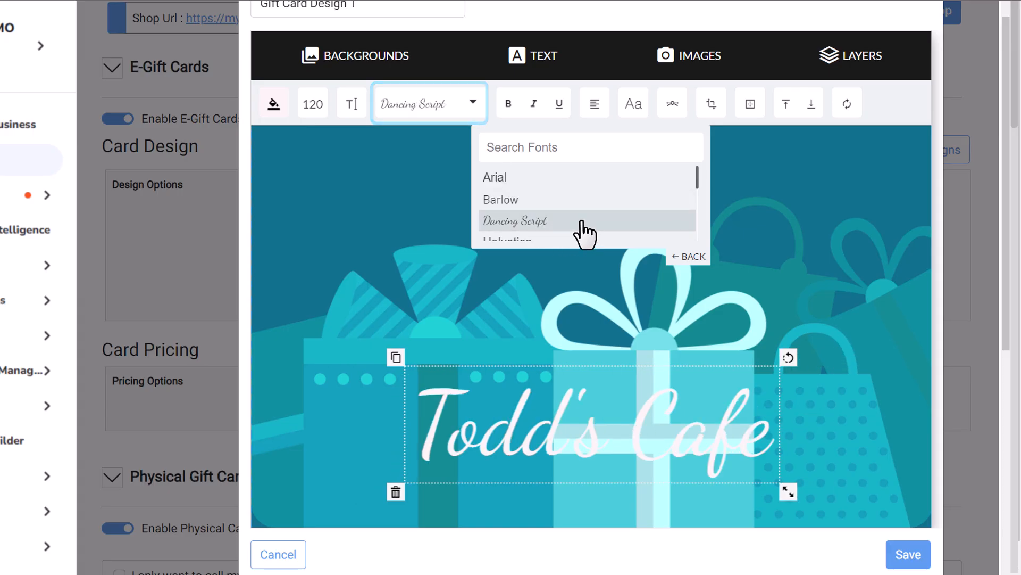
{"action": "left_click", "coordinate": [508, 107]}
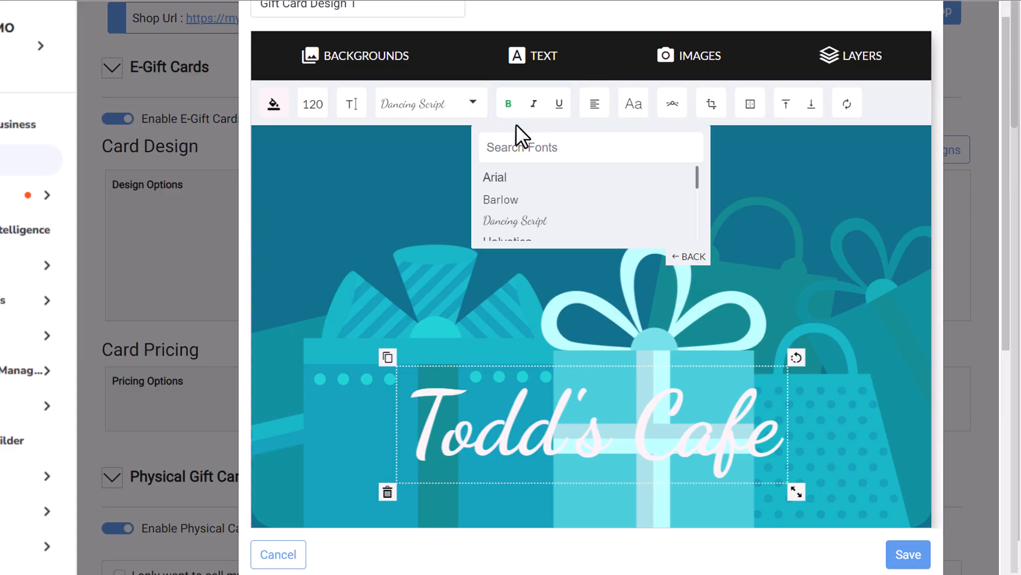
{"action": "left_click", "coordinate": [634, 104]}
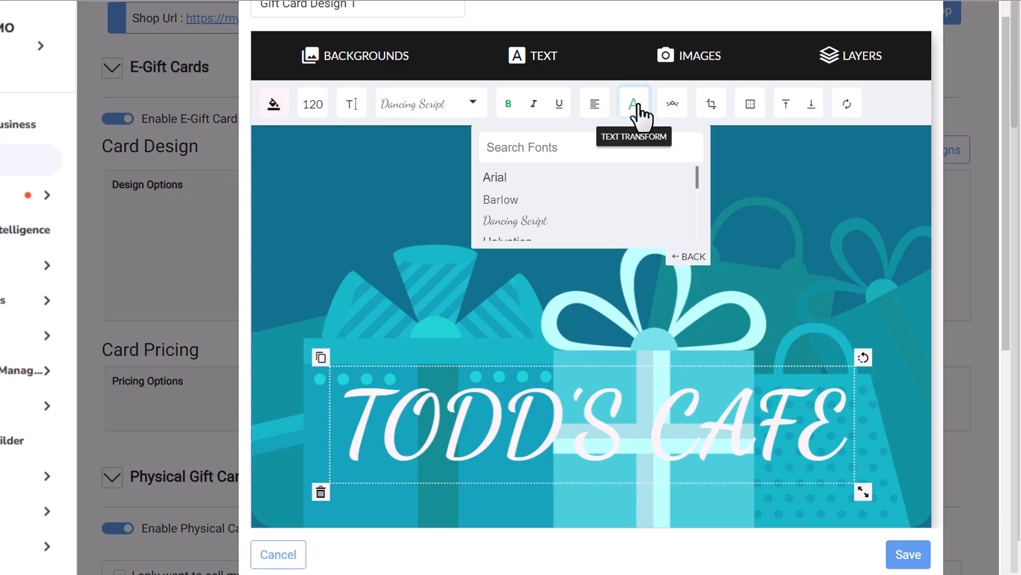
{"action": "left_click", "coordinate": [676, 106]}
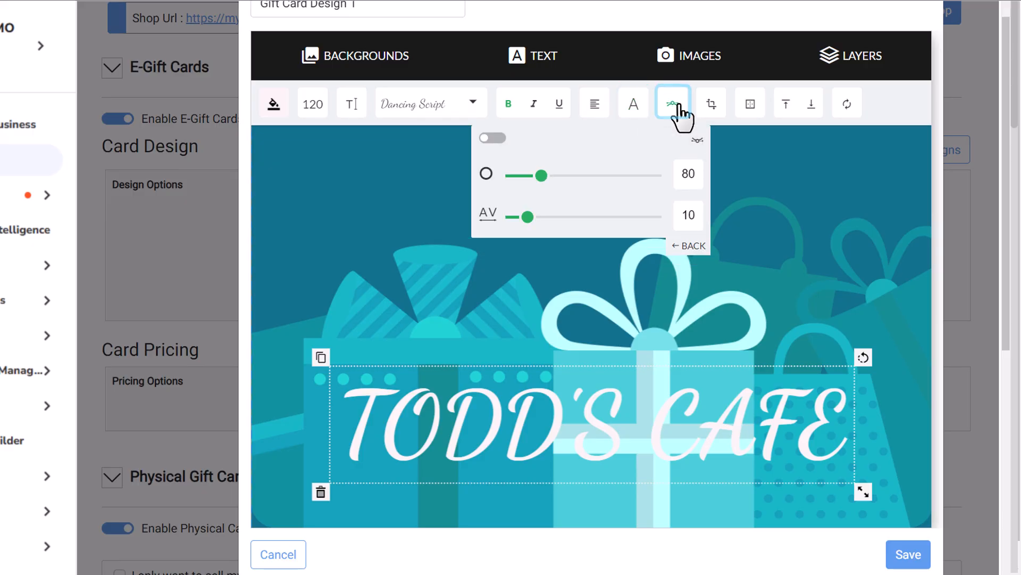
{"action": "left_click", "coordinate": [710, 114]}
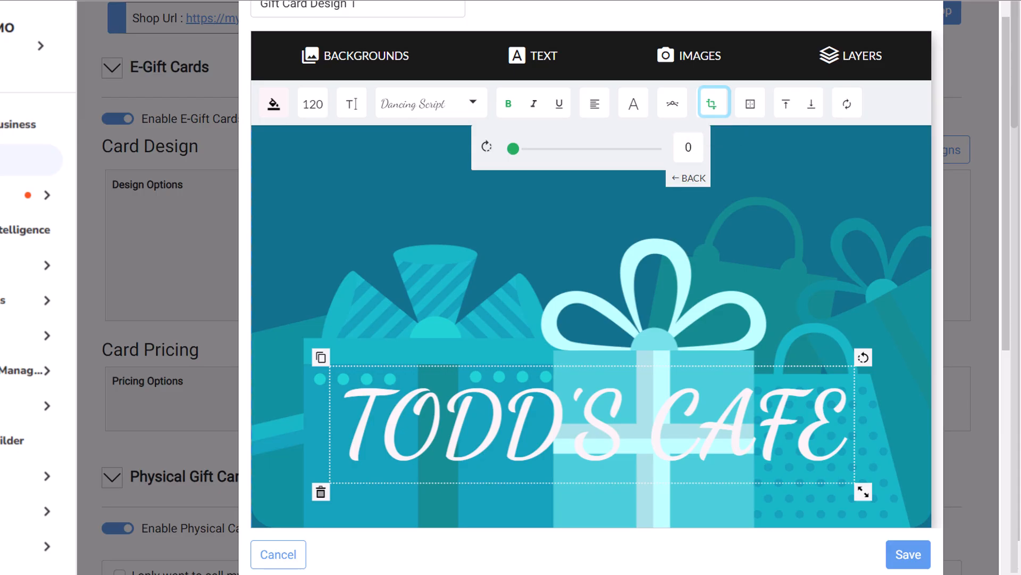
{"action": "left_click", "coordinate": [750, 116]}
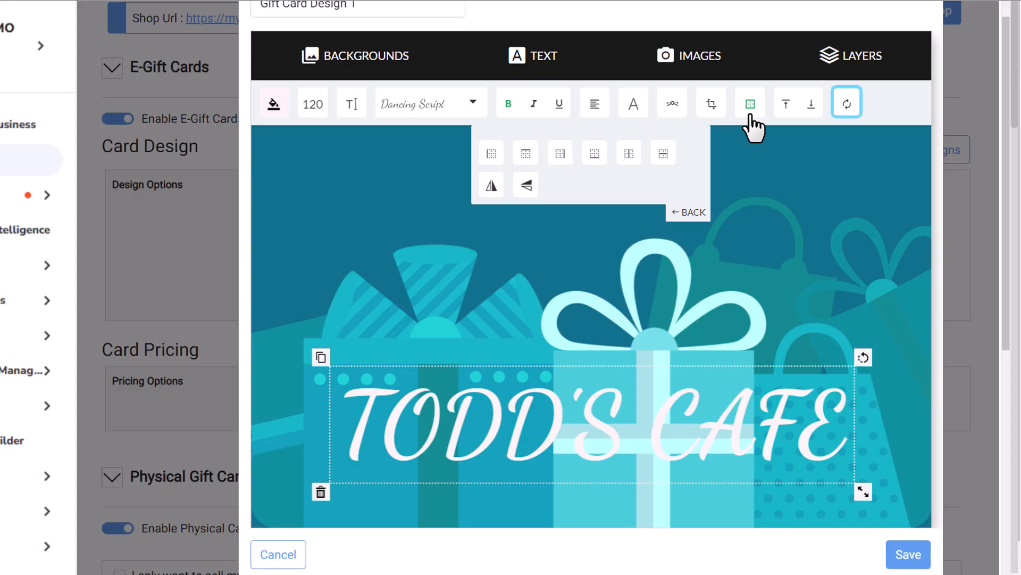
{"action": "left_click", "coordinate": [941, 314]}
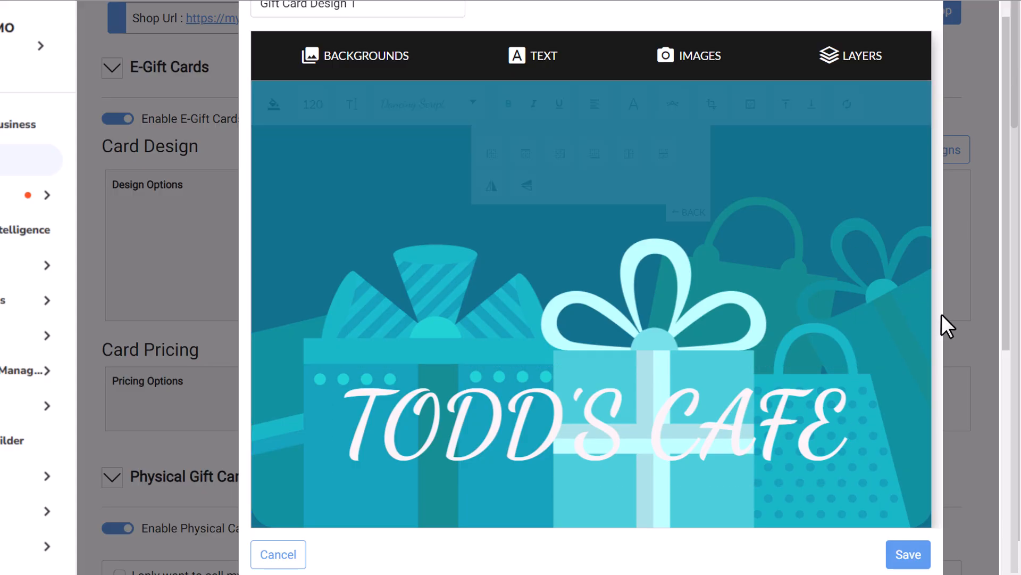
- Move the "TODD'S CAFE" text up to the card's upper edge, above the gift boxes
{"action": "left_click", "coordinate": [589, 438]}
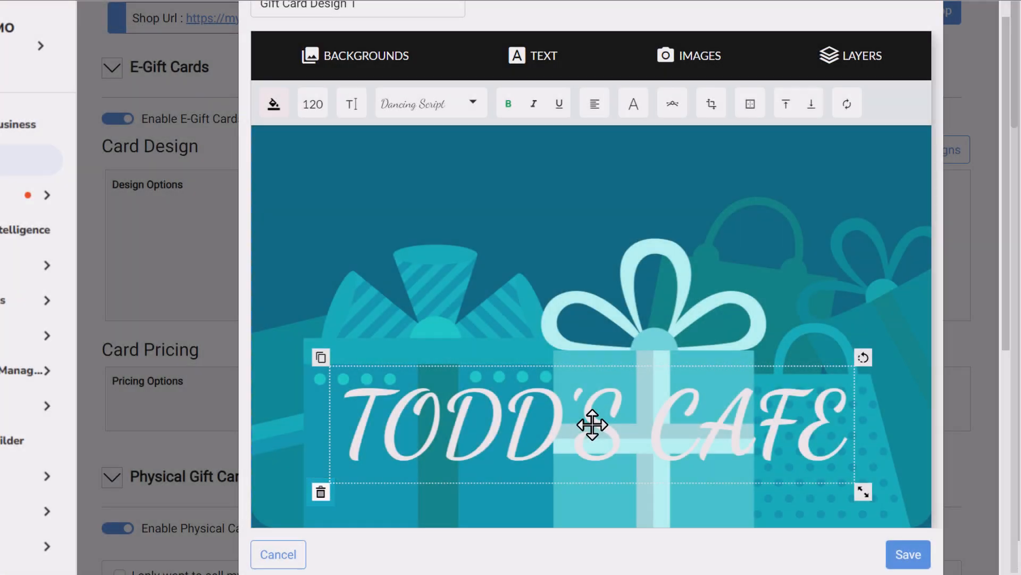
{"action": "left_click_drag", "start_coordinate": [590, 424], "coordinate": [591, 167]}
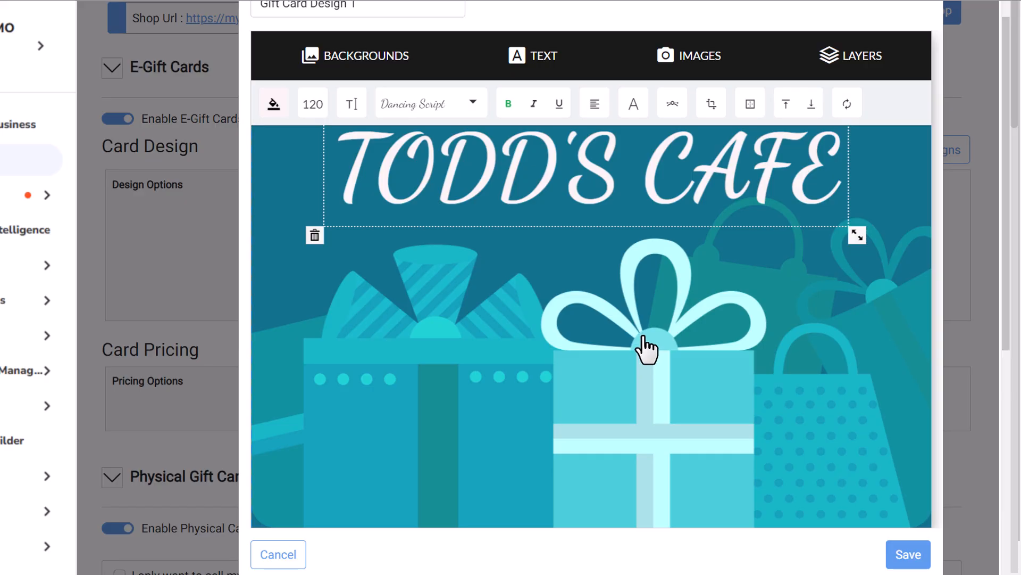
- Save the card design and confirm it in the card summary
{"action": "left_click", "coordinate": [712, 54]}
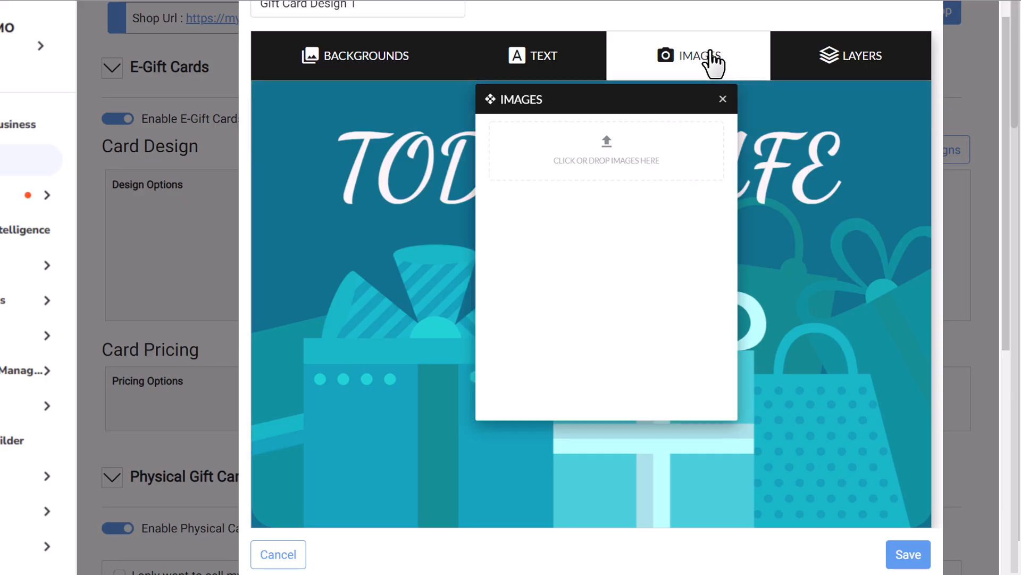
{"action": "left_click", "coordinate": [842, 63]}
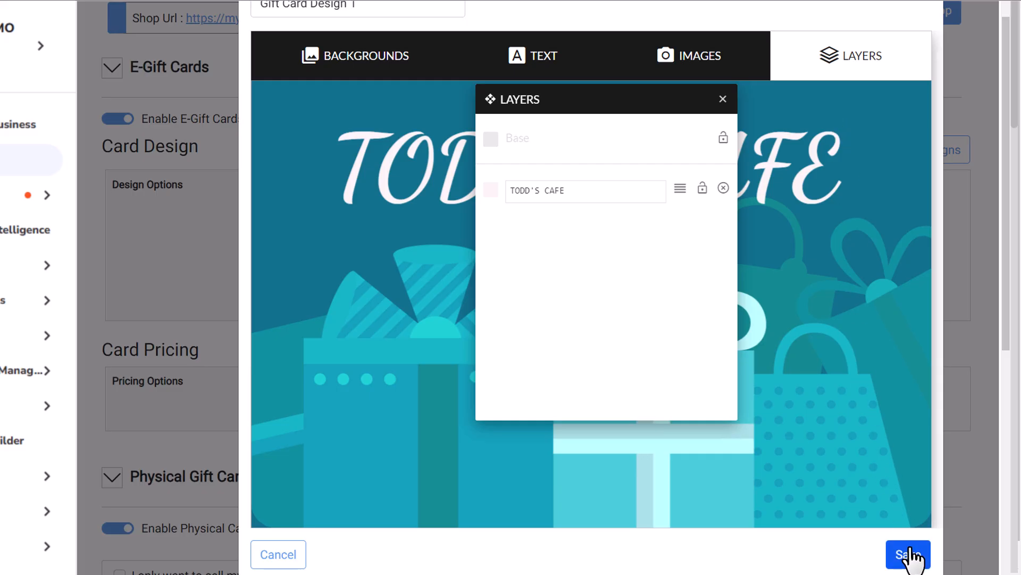
{"action": "left_click", "coordinate": [911, 556]}
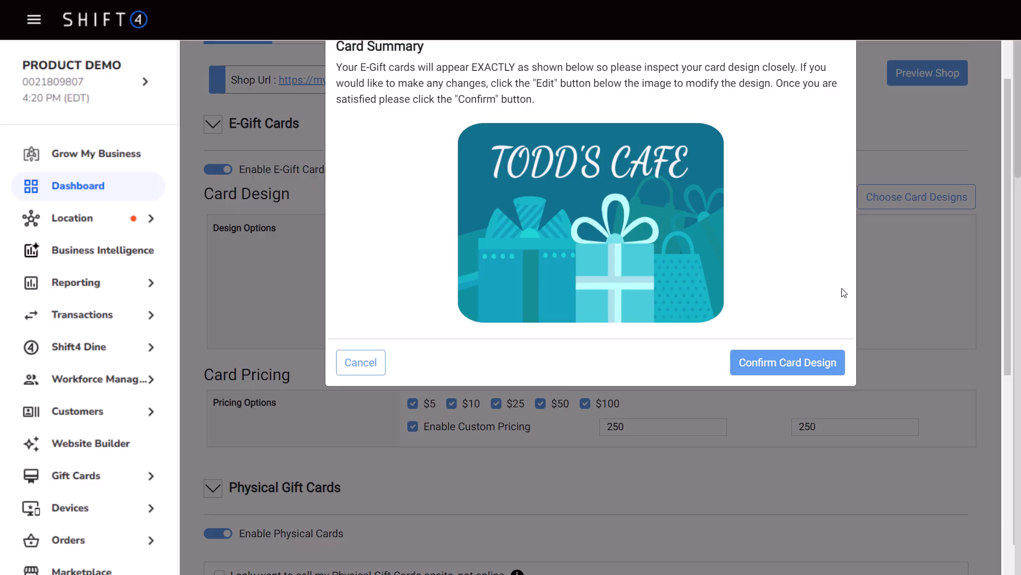
{"action": "left_click", "coordinate": [822, 362]}
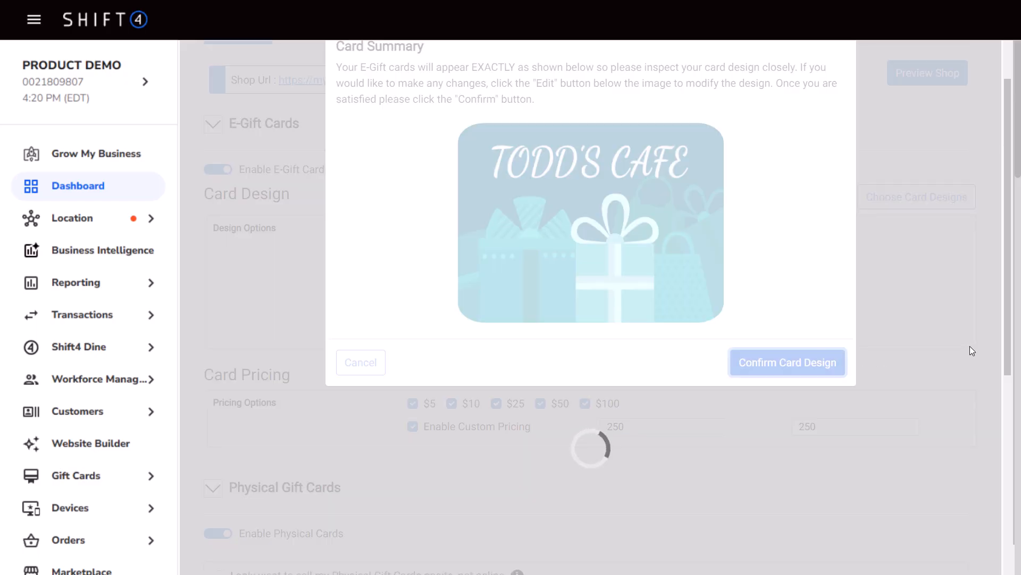